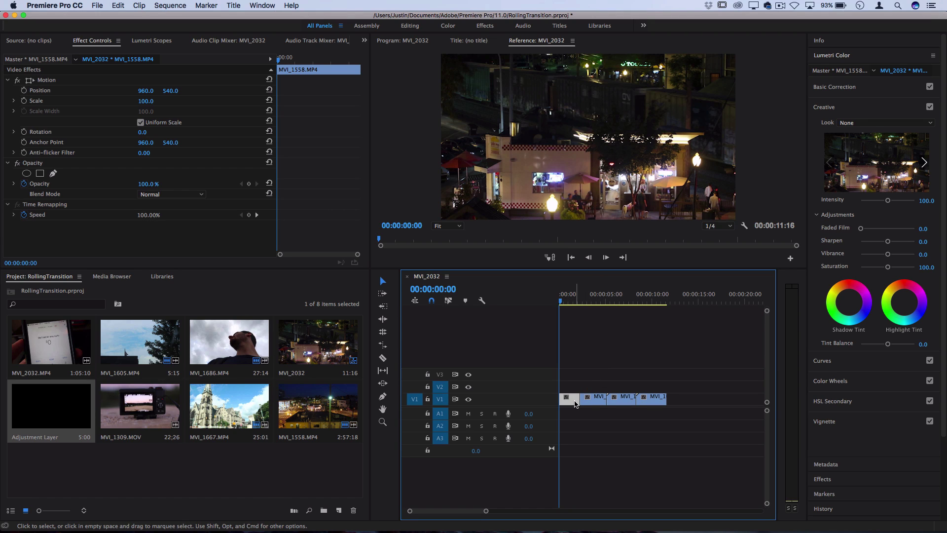
Position the playhead at 00:00:02:07, at the end of the first clip on V1
{"action": "left_click", "coordinate": [579, 302]}
{"action": "left_click_drag", "start_coordinate": [580, 303], "coordinate": [582, 306]}
{"action": "key", "text": "Left"}
{"action": "key", "text": "Left"}
{"action": "key", "text": "Left"}
{"action": "key", "text": "Right"}
{"action": "key", "text": "Left"}
{"action": "left_click", "coordinate": [578, 385]}
Create a new 1920 x 1080 adjustment layer at 25 fps with square pixels in the project
{"action": "left_click", "coordinate": [36, 280]}
{"action": "left_click", "coordinate": [97, 5]}
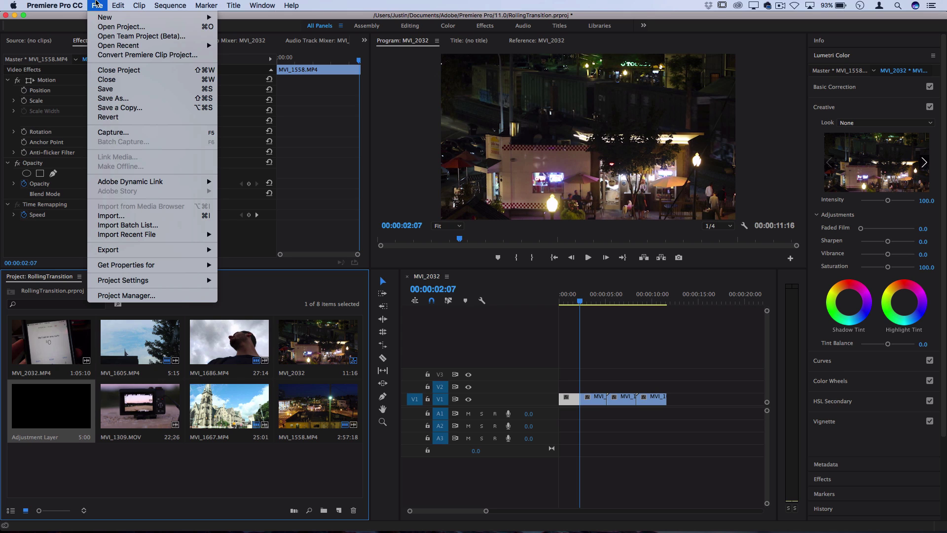
{"action": "mouse_move", "coordinate": [113, 18]}
{"action": "left_click", "coordinate": [243, 86]}
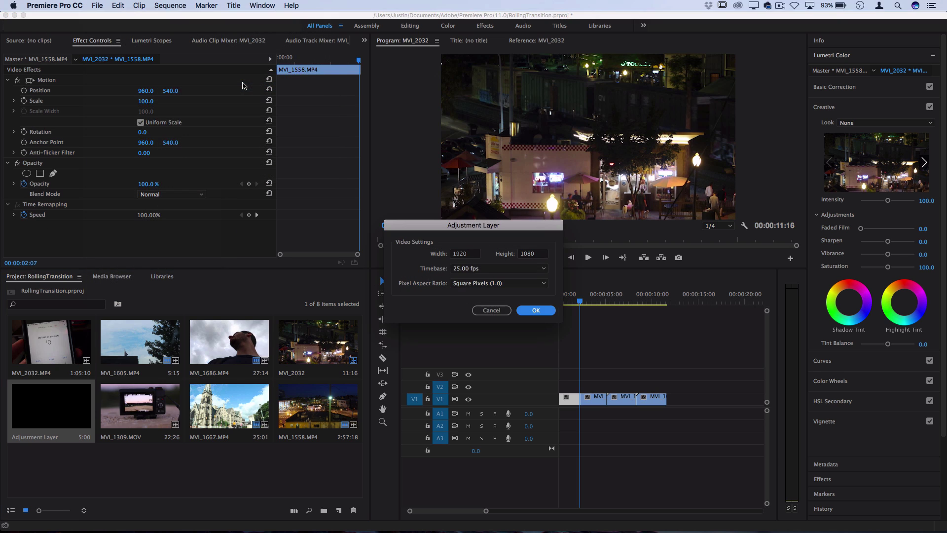
{"action": "key", "text": "Return"}
Place the new adjustment layer on V2 over the cut between MVI_1558 and MVI_1686, and trim it to a short span around the cut
{"action": "left_click_drag", "start_coordinate": [61, 463], "coordinate": [581, 387]}
{"action": "key", "text": "equal"}
{"action": "key", "text": "equal"}
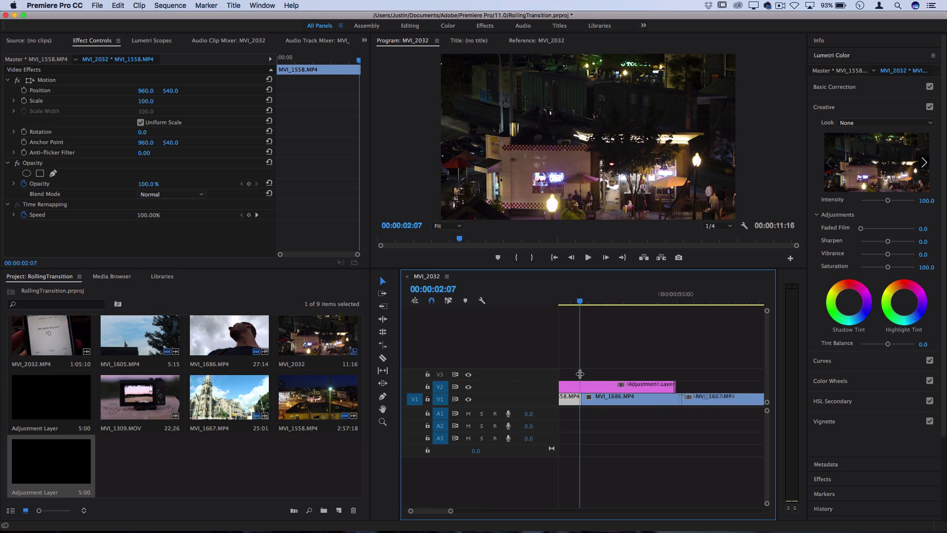
{"action": "left_click_drag", "start_coordinate": [689, 384], "coordinate": [642, 386]}
{"action": "scroll", "coordinate": [589, 384], "scroll_direction": "left", "scroll_amount": 3}
{"action": "key", "text": "equal"}
{"action": "scroll", "coordinate": [643, 387], "scroll_direction": "up", "scroll_amount": 1}
{"action": "scroll", "coordinate": [644, 387], "scroll_direction": "right", "scroll_amount": 1}
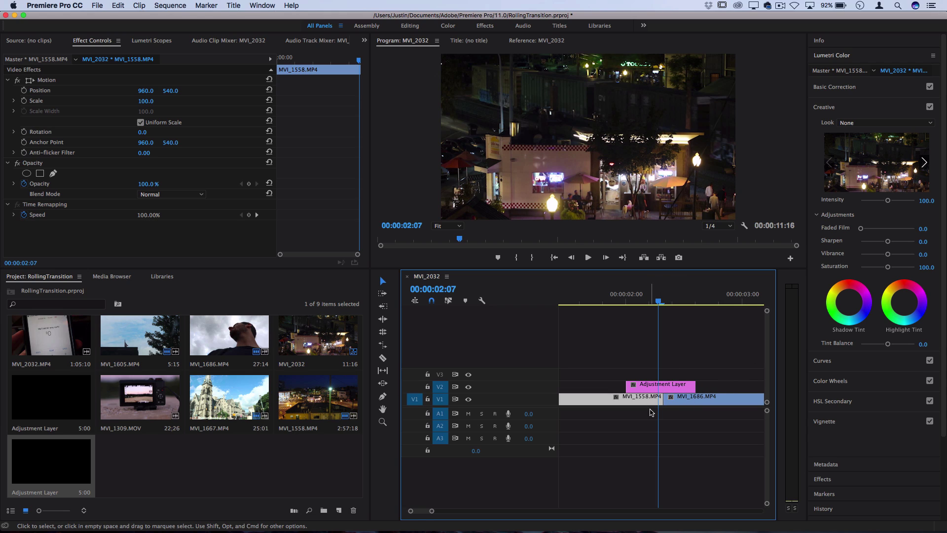
Find the Offset distort effect, apply it to the adjustment layer, and move the playhead to the cut at 00:00:02:08
{"action": "left_click", "coordinate": [833, 55]}
{"action": "left_click", "coordinate": [823, 85]}
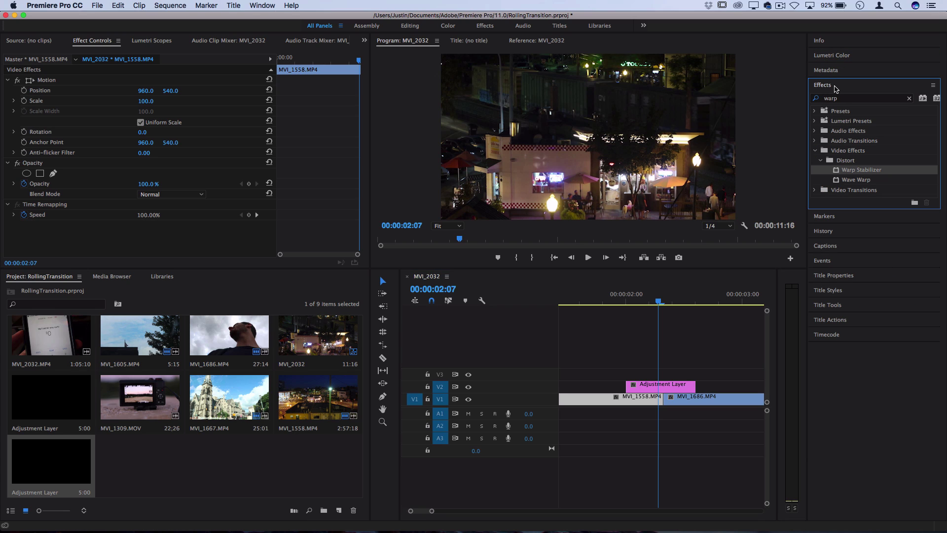
{"action": "left_click", "coordinate": [847, 100]}
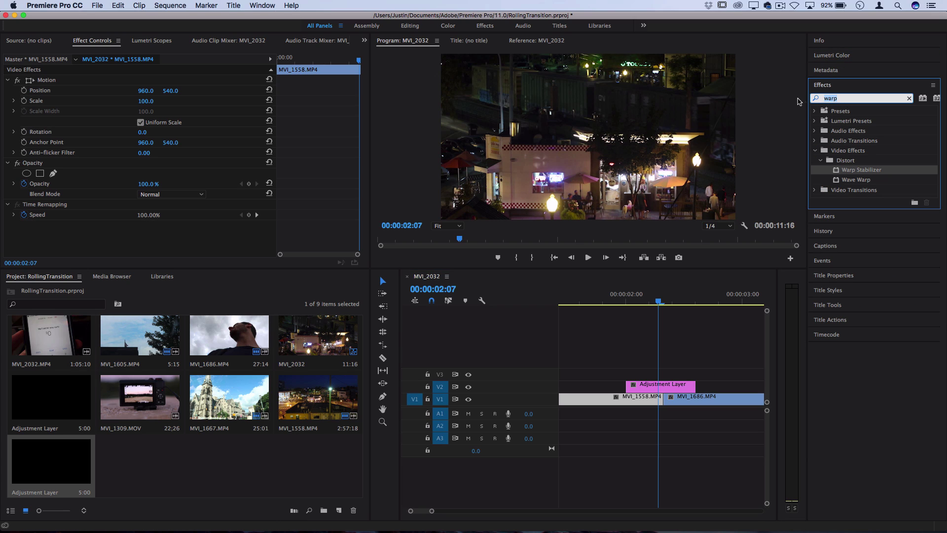
{"action": "type", "text": "offset"}
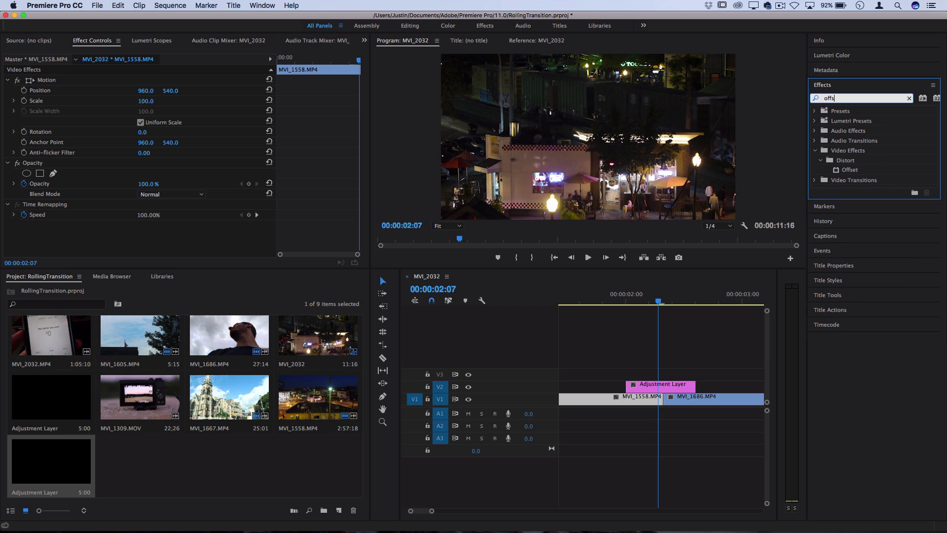
{"action": "left_click", "coordinate": [815, 150]}
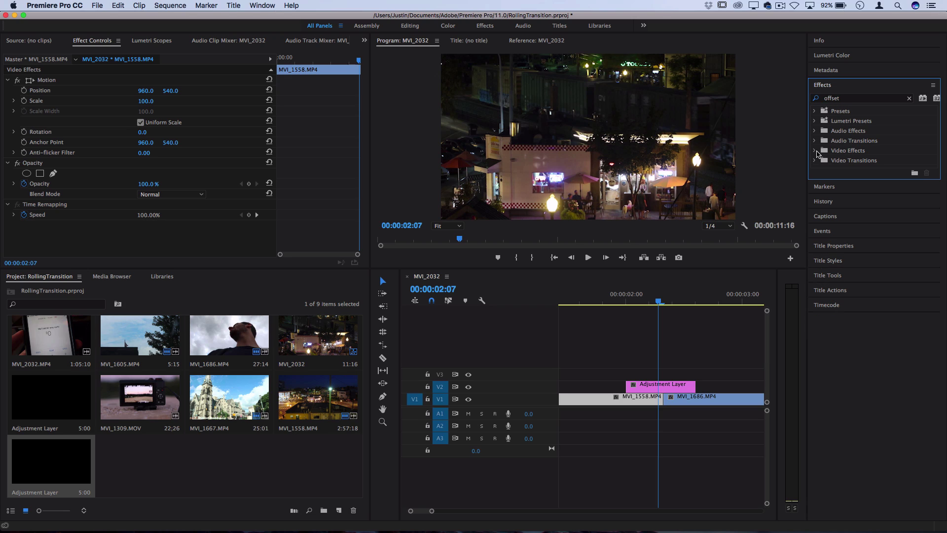
{"action": "left_click", "coordinate": [815, 151]}
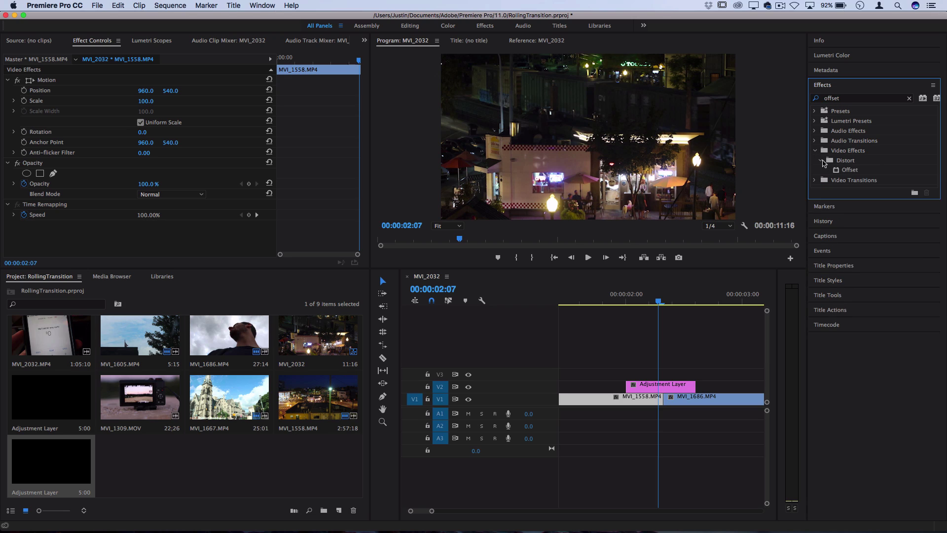
{"action": "left_click", "coordinate": [821, 160]}
{"action": "left_click", "coordinate": [821, 160]}
{"action": "left_click_drag", "start_coordinate": [854, 171], "coordinate": [657, 385]}
{"action": "left_click", "coordinate": [665, 387]}
{"action": "left_click", "coordinate": [662, 301]}
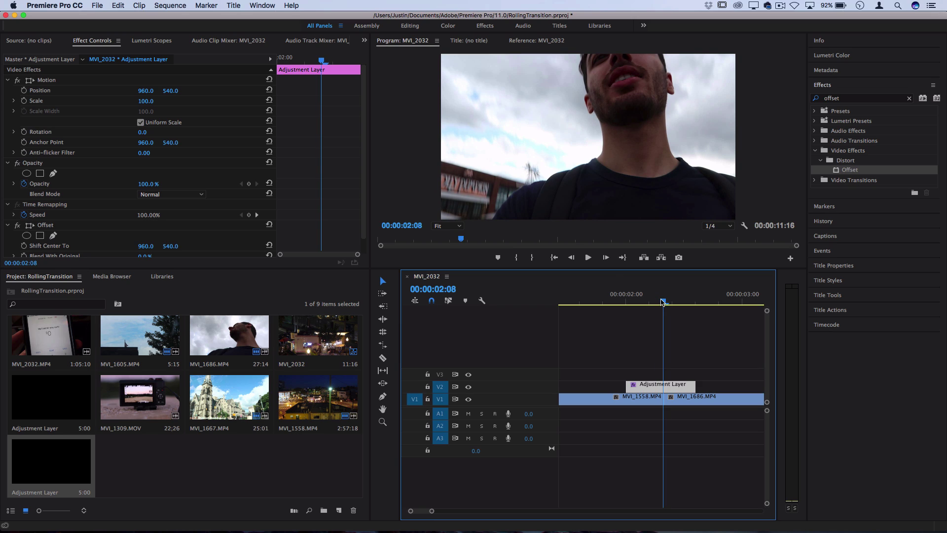
Try shifting the Offset effect's Shift Center To to 1262, 837 and reset the parameter
{"action": "scroll", "coordinate": [116, 241], "scroll_direction": "down", "scroll_amount": 2}
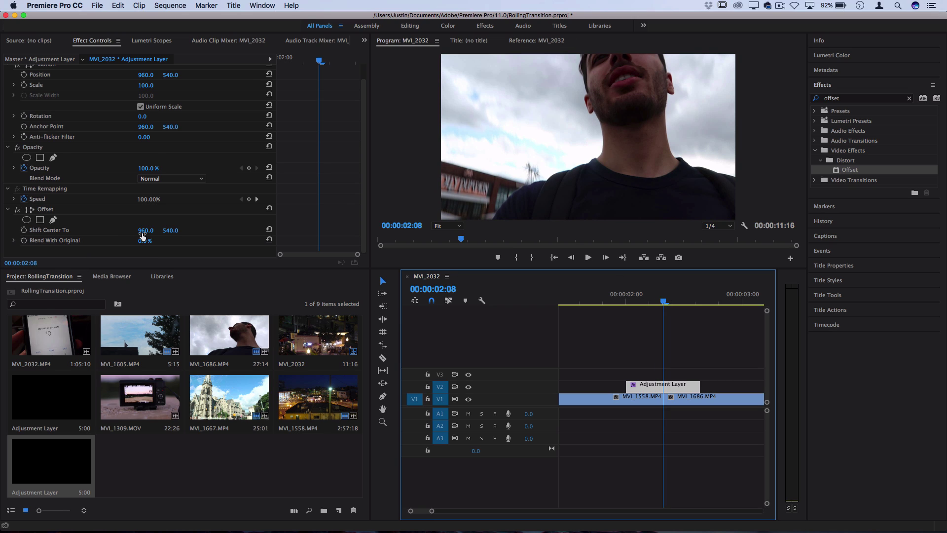
{"action": "left_click_drag", "start_coordinate": [141, 236], "coordinate": [173, 231]}
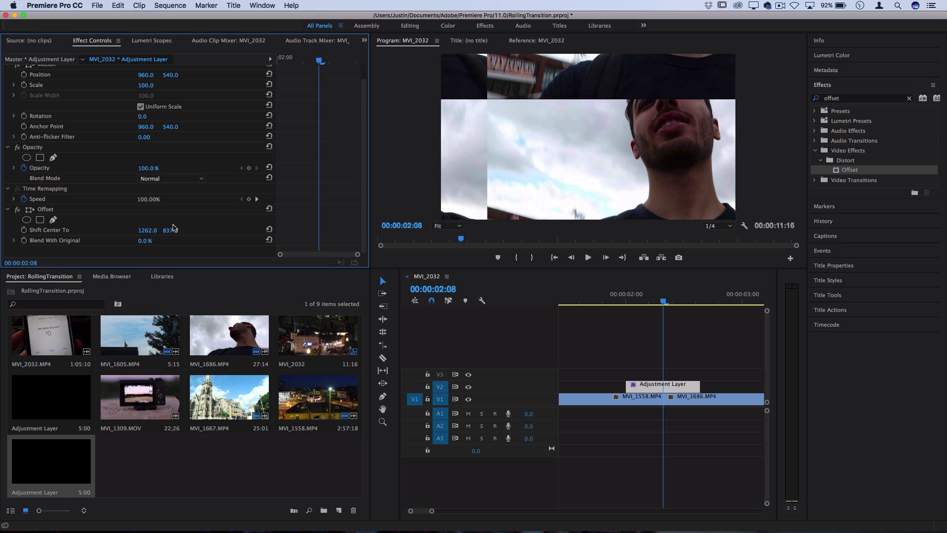
{"action": "left_click", "coordinate": [268, 230]}
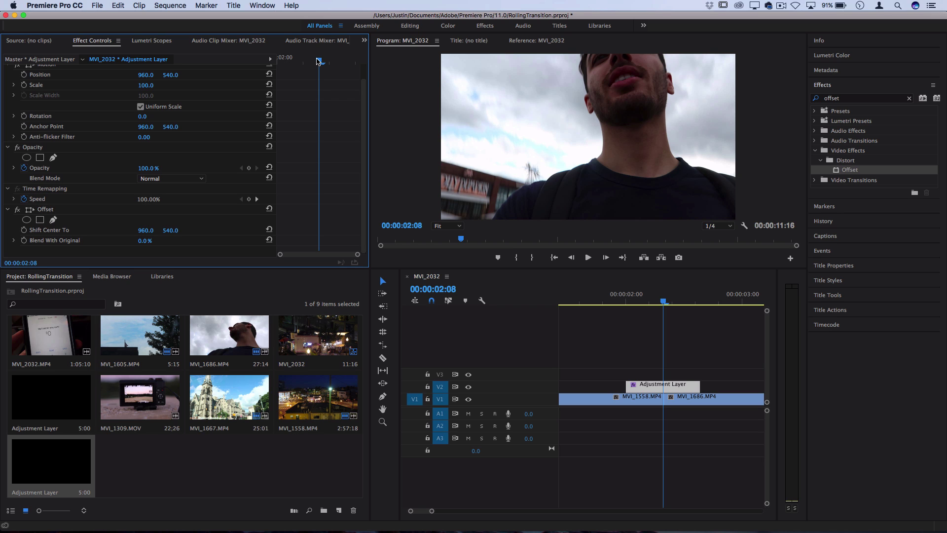
Add the first Shift Center To keyframe at 00:00:02:03, five frames before the cut
{"action": "key", "text": "Left"}
{"action": "key", "text": "Left"}
{"action": "key", "text": "Left"}
{"action": "key", "text": "Left"}
{"action": "key", "text": "Left"}
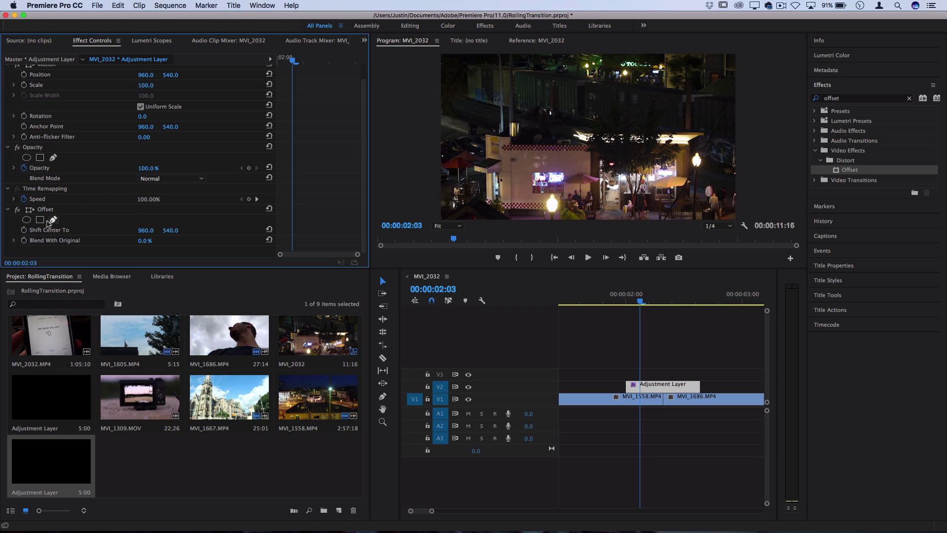
{"action": "left_click", "coordinate": [23, 230]}
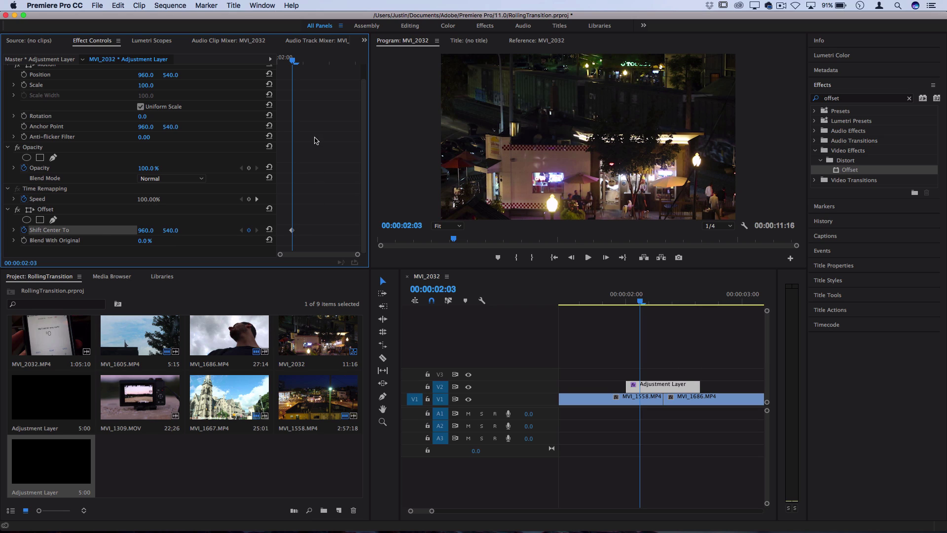
Keyframe the vertical Shift Center To value at 4860 at 00:00:02:13, five frames after the cut
{"action": "left_click", "coordinate": [643, 302]}
{"action": "left_click_drag", "start_coordinate": [643, 302], "coordinate": [667, 302]}
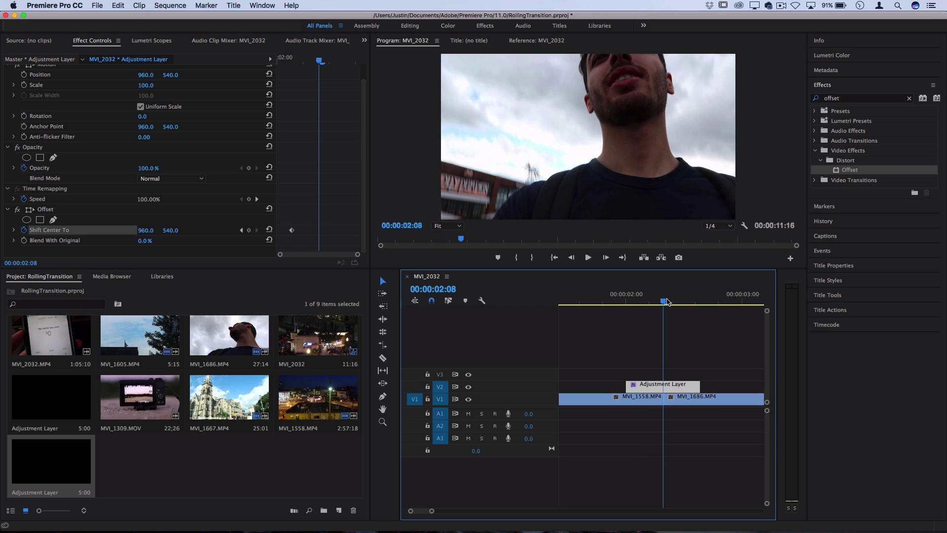
{"action": "key", "text": "space"}
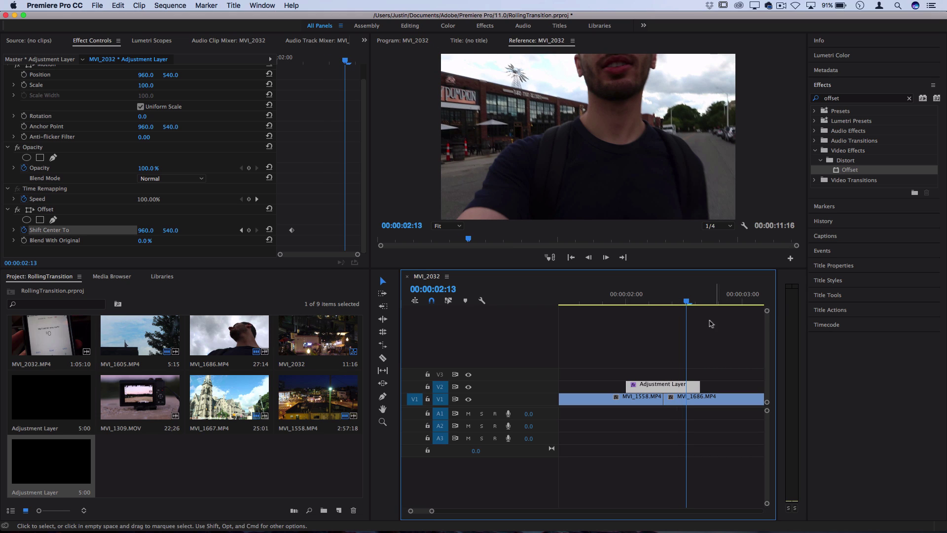
{"action": "left_click", "coordinate": [687, 304]}
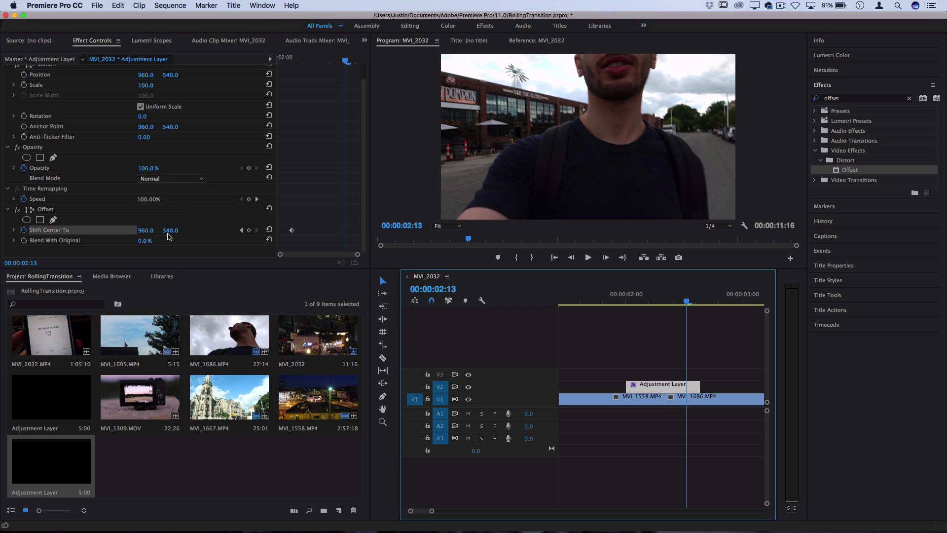
{"action": "left_click_drag", "start_coordinate": [168, 234], "coordinate": [262, 234]}
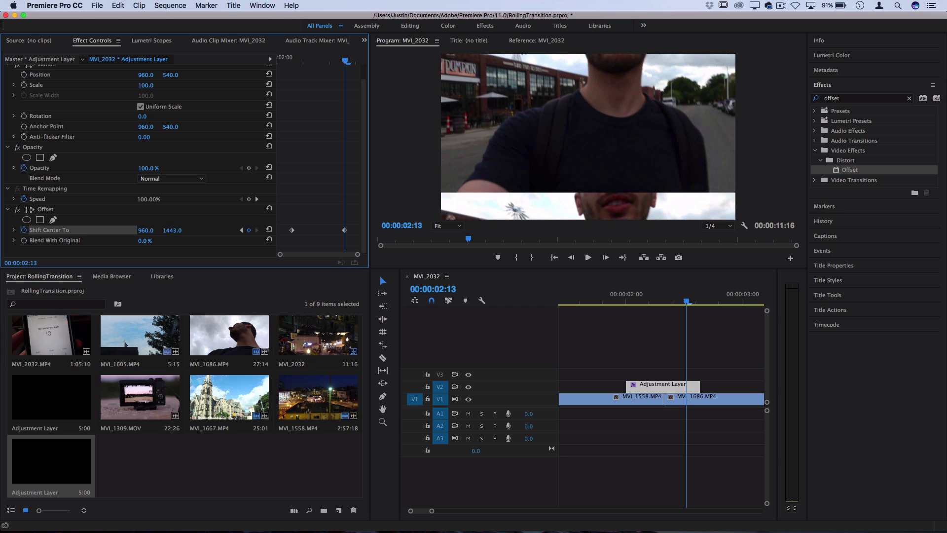
{"action": "key", "text": "super+z"}
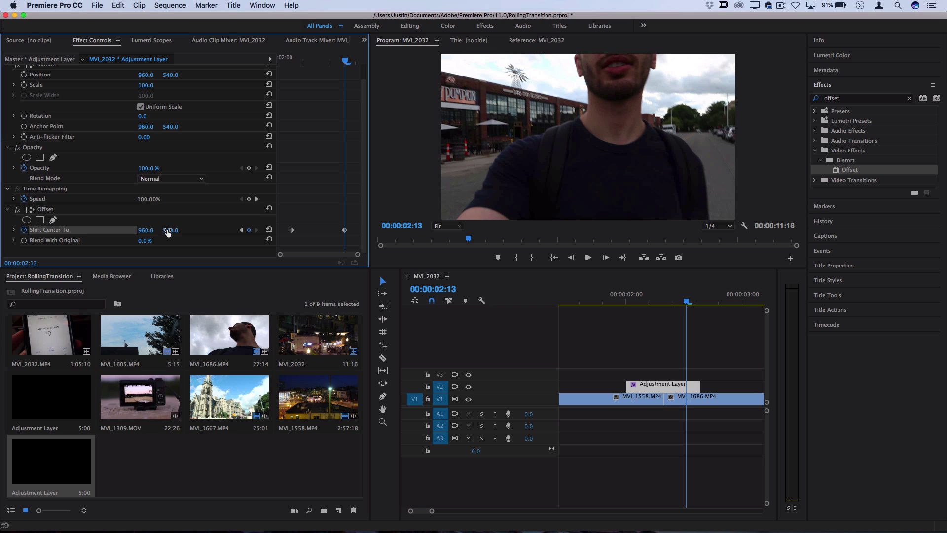
{"action": "left_click_drag", "start_coordinate": [170, 230], "coordinate": [263, 230]}
{"action": "mouse_move", "coordinate": [173, 230]}
{"action": "left_mouse_down"}
{"action": "mouse_move", "coordinate": [217, 230]}
{"action": "mouse_move", "coordinate": [172, 231]}
{"action": "left_mouse_up"}
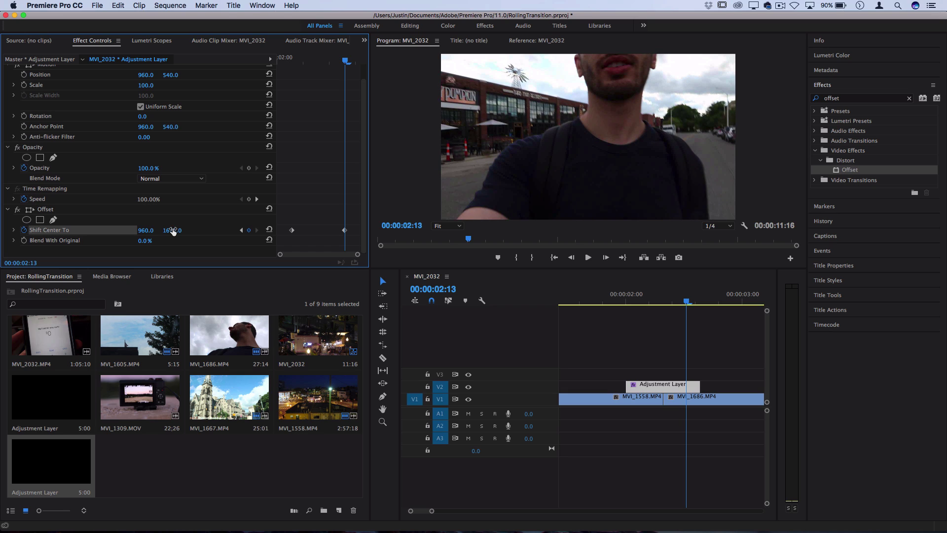
{"action": "mouse_move", "coordinate": [172, 230]}
{"action": "left_mouse_down"}
{"action": "mouse_move", "coordinate": [246, 230]}
{"action": "mouse_move", "coordinate": [164, 238]}
{"action": "mouse_move", "coordinate": [222, 230]}
{"action": "mouse_move", "coordinate": [172, 231]}
{"action": "mouse_move", "coordinate": [188, 230]}
{"action": "left_mouse_up"}
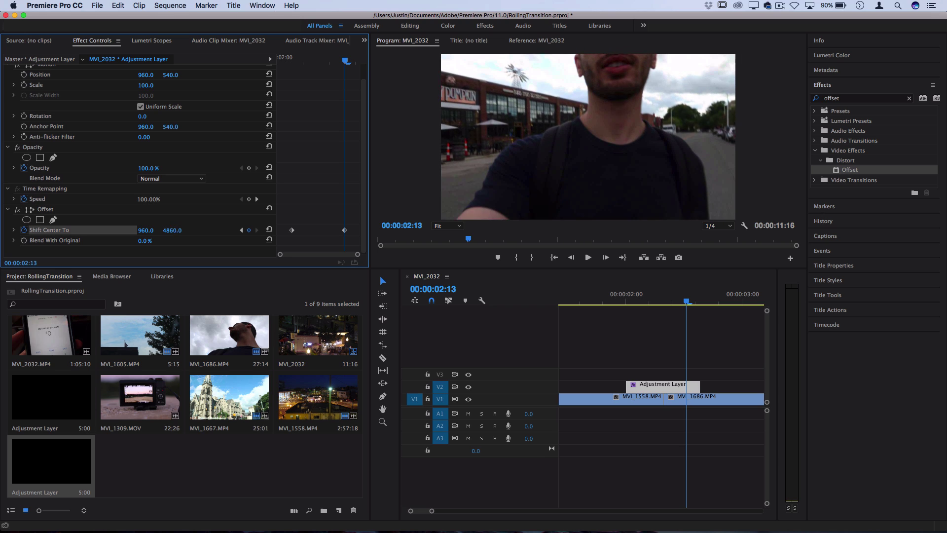
{"action": "left_click", "coordinate": [172, 231]}
Nudge the second keyframe's vertical Shift Center To value down to 4857 and bring it back to 4860
{"action": "key", "text": "Down"}
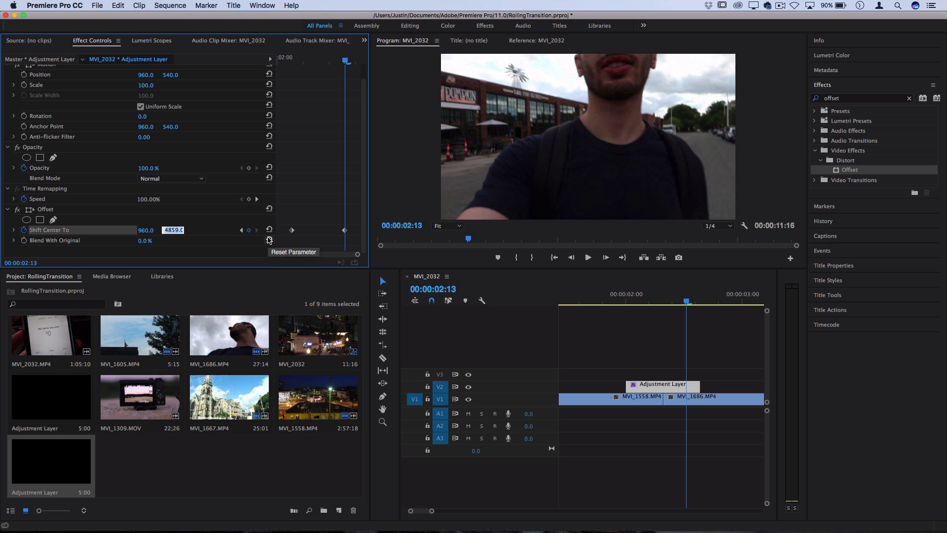
{"action": "key", "text": "Down"}
{"action": "key", "text": "Down"}
{"action": "key", "text": "Down"}
{"action": "key", "text": "Down"}
{"action": "key", "text": "Up"}
{"action": "key", "text": "Up"}
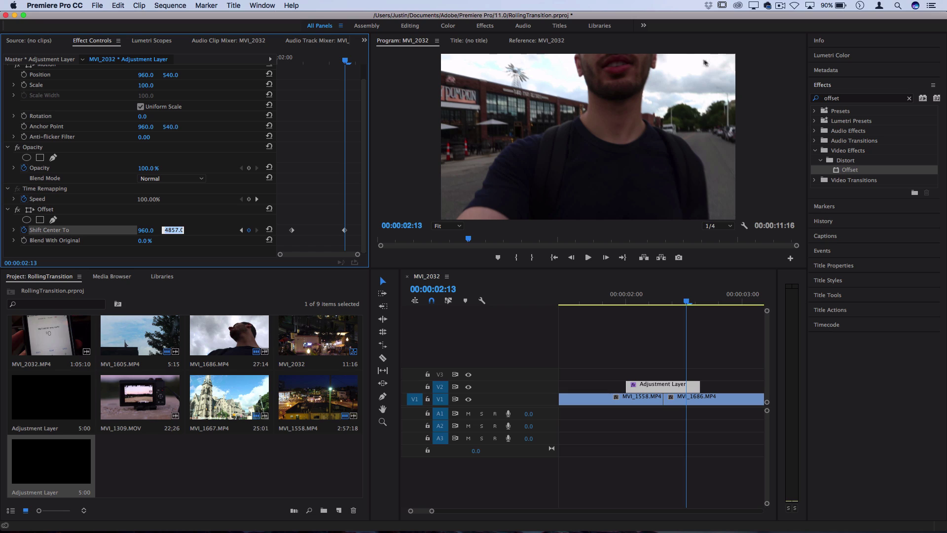
{"action": "left_click", "coordinate": [345, 230]}
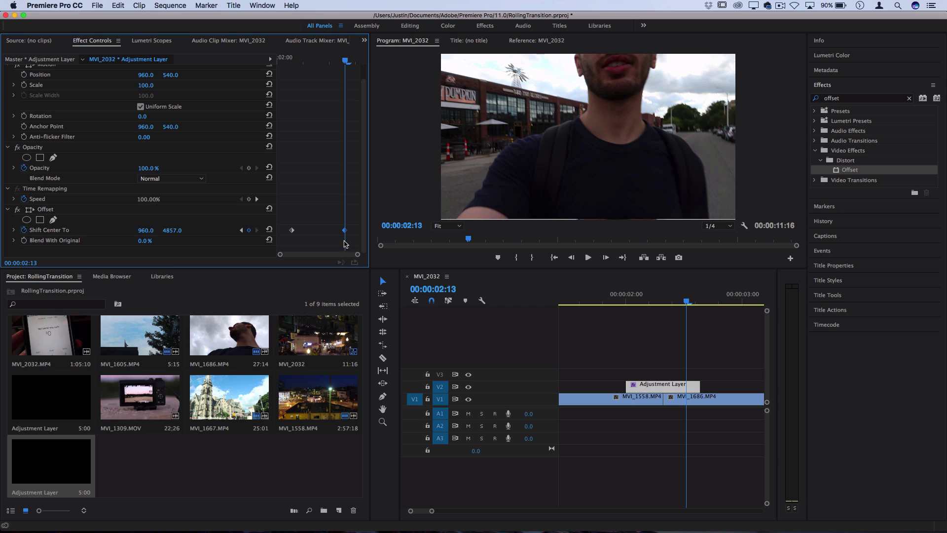
{"action": "left_click", "coordinate": [173, 230]}
{"action": "key", "text": "Up"}
{"action": "key", "text": "Up"}
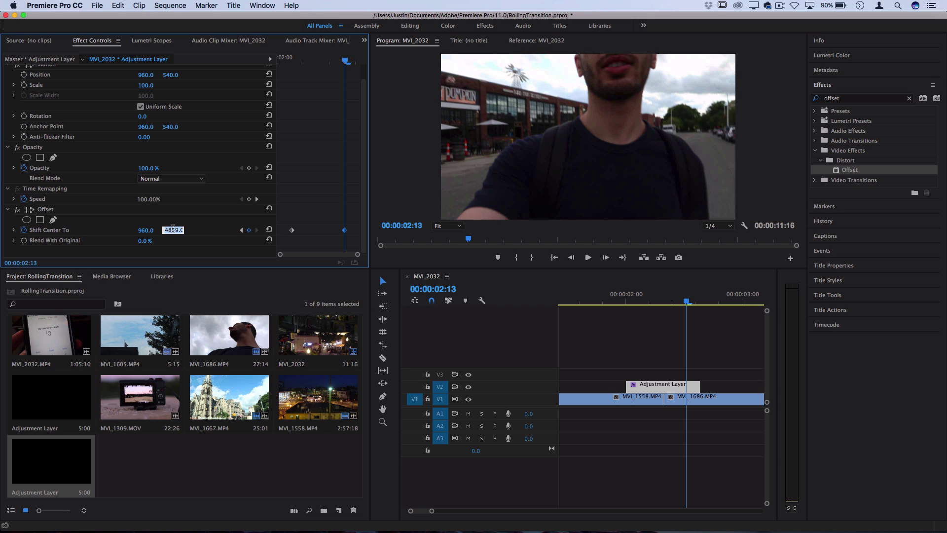
{"action": "key", "text": "Up"}
{"action": "key", "text": "Return"}
Keyframe Blend With Original at 0% at 00:00:02:13 and at 100% one frame further on, at 00:00:02:14
{"action": "left_click", "coordinate": [24, 241]}
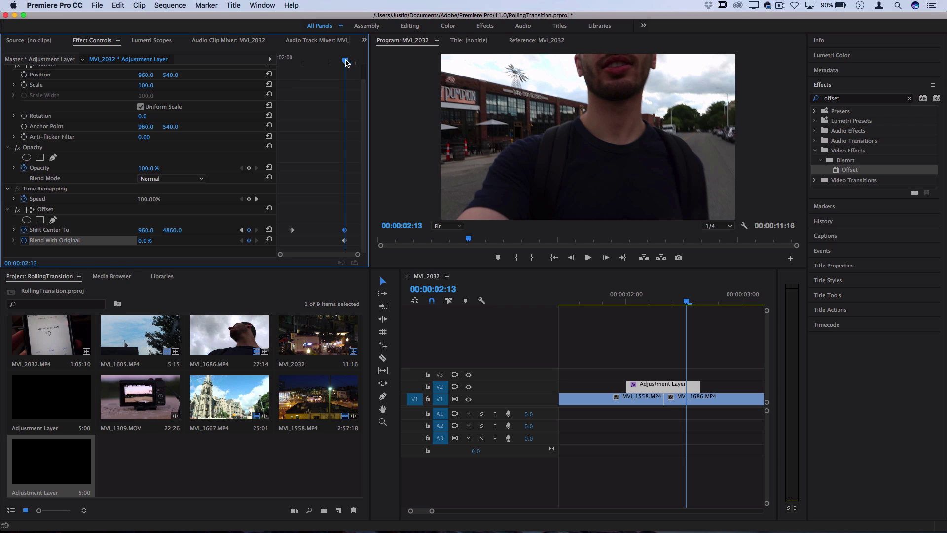
{"action": "left_click_drag", "start_coordinate": [345, 63], "coordinate": [348, 63]}
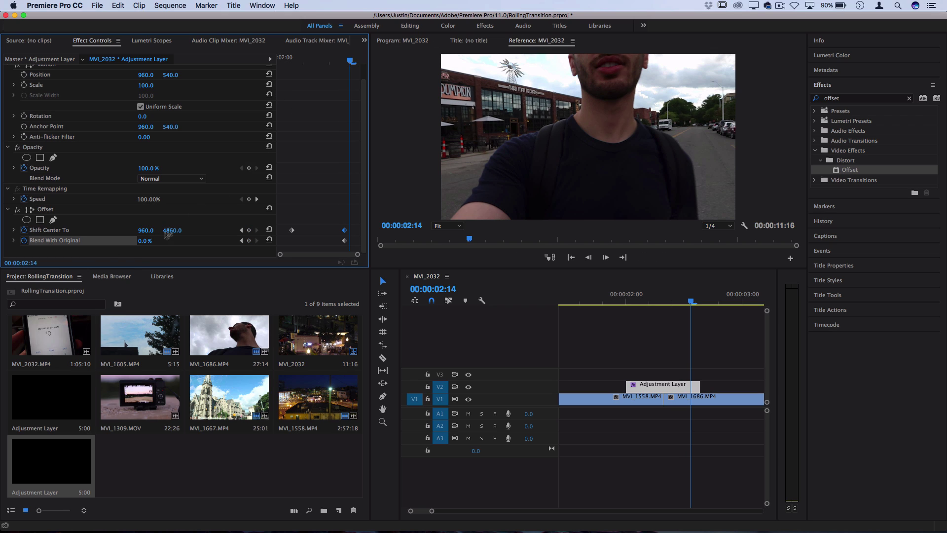
{"action": "left_click", "coordinate": [143, 241]}
{"action": "type", "text": "100"}
{"action": "key", "text": "Return"}
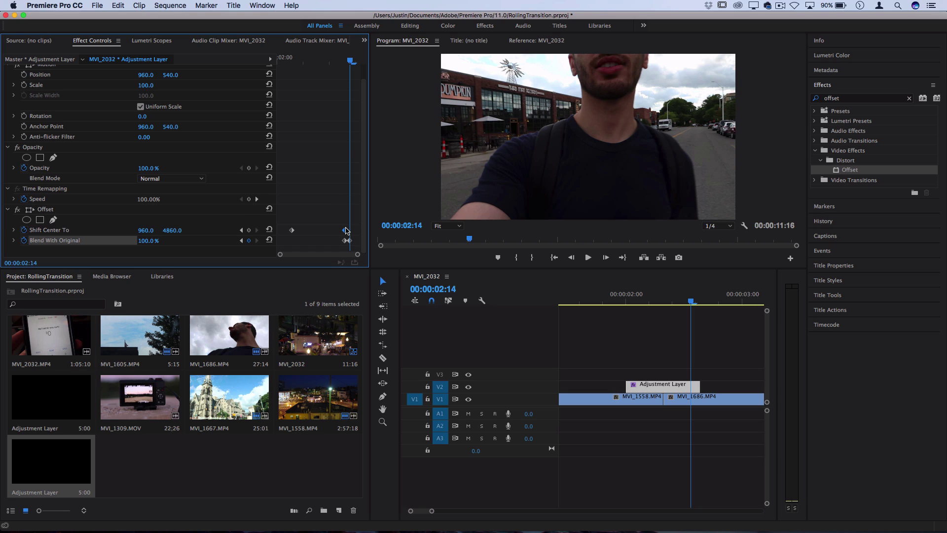
Play back the Offset transition from before the cut and scrub through it to 00:00:02:06
{"action": "left_click", "coordinate": [564, 302]}
{"action": "key", "text": "space"}
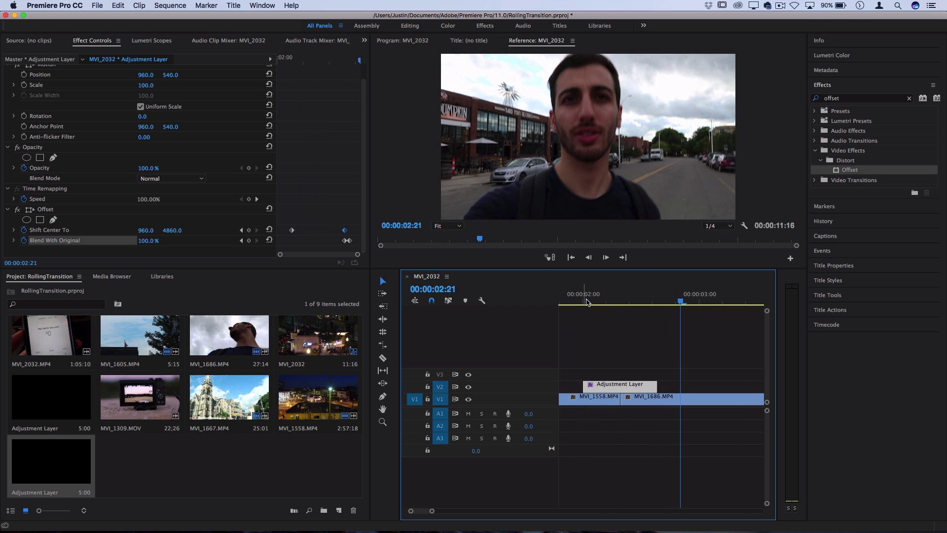
{"action": "left_click_drag", "start_coordinate": [587, 302], "coordinate": [611, 302]}
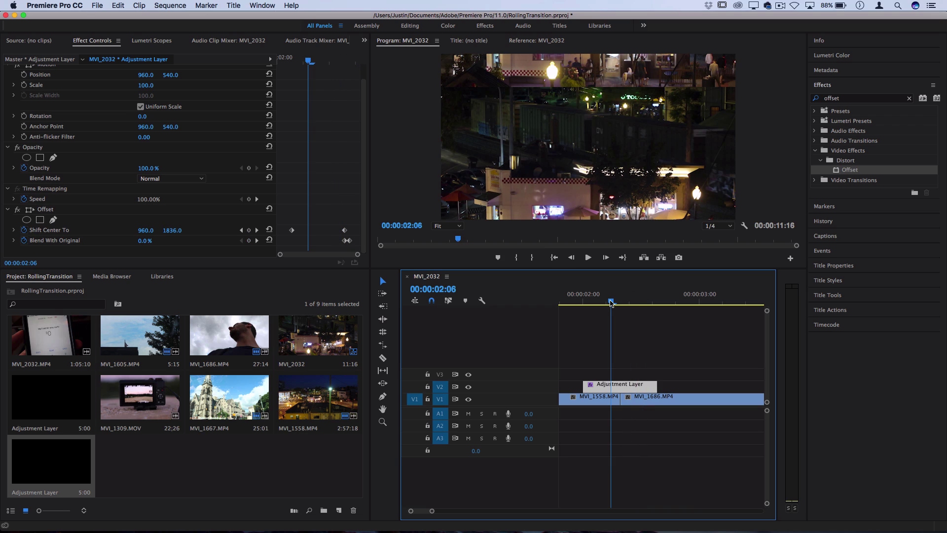
Search the effects for "blur" and apply Directional Blur to the adjustment layer over the cut
{"action": "left_click", "coordinate": [850, 99]}
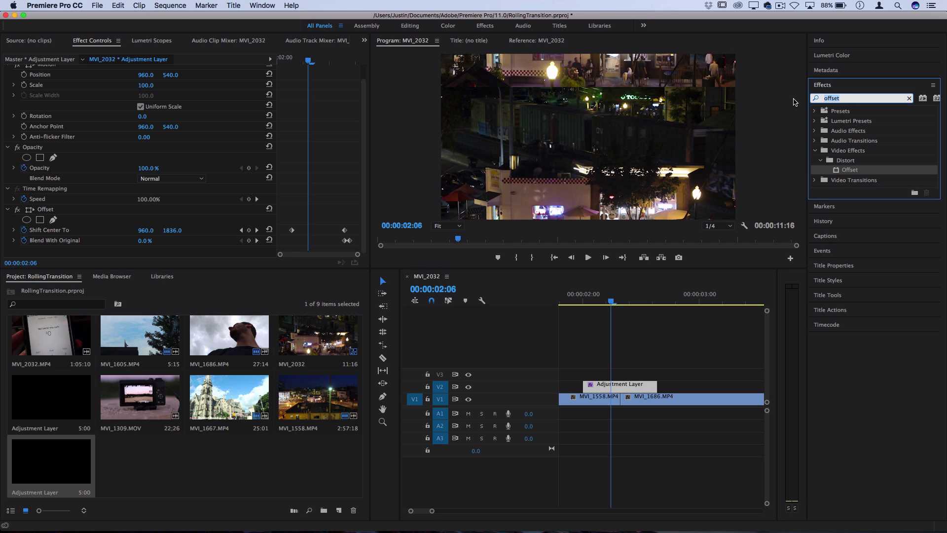
{"action": "type", "text": "blur"}
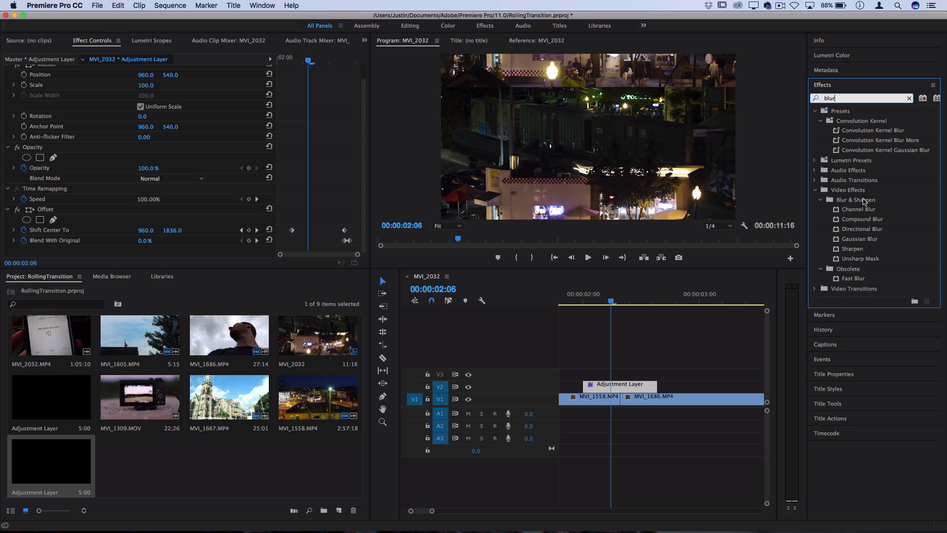
{"action": "left_click", "coordinate": [868, 231]}
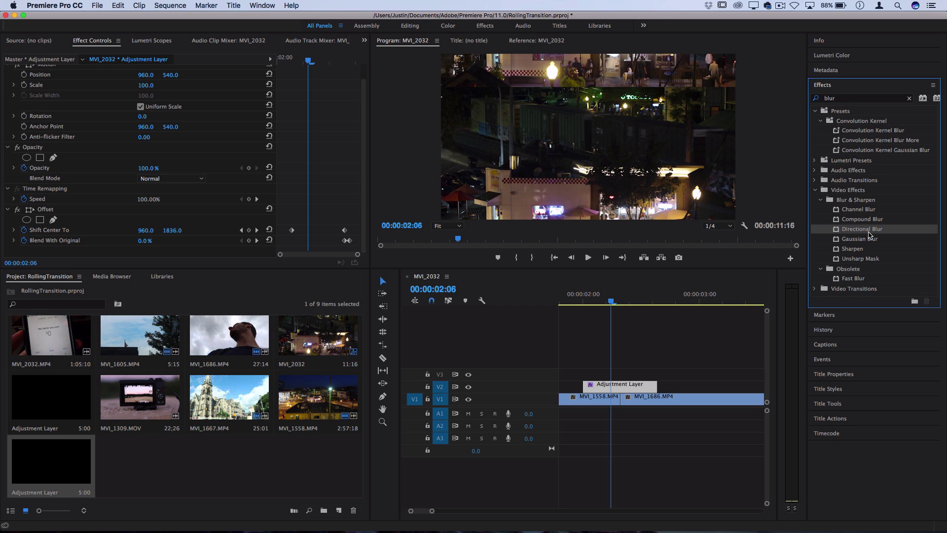
{"action": "left_click_drag", "start_coordinate": [876, 232], "coordinate": [624, 387]}
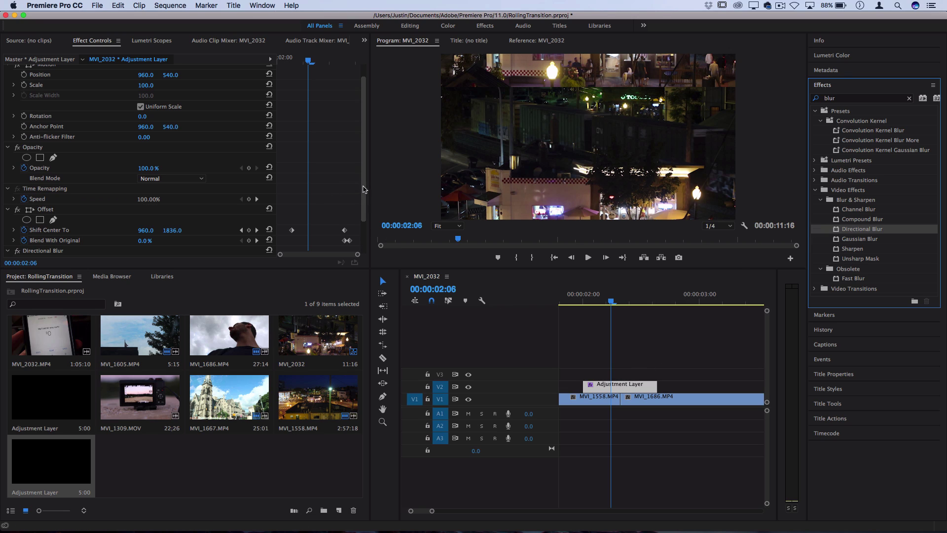
Start keyframing the Directional Blur's Blur Length at the cut, 00:00:02:08, with a value of 70
{"action": "left_click_drag", "start_coordinate": [363, 191], "coordinate": [363, 224]}
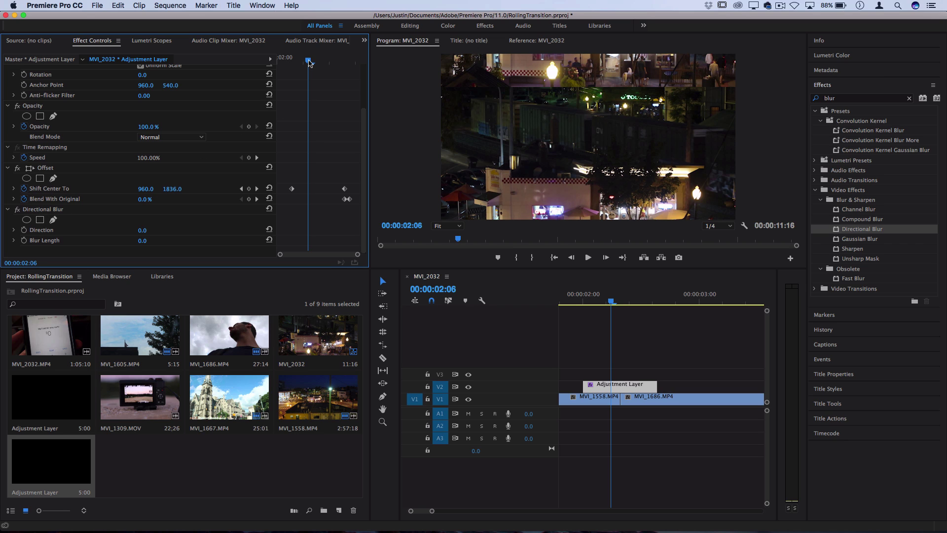
{"action": "left_click_drag", "start_coordinate": [308, 61], "coordinate": [319, 61]}
{"action": "left_click", "coordinate": [66, 244]}
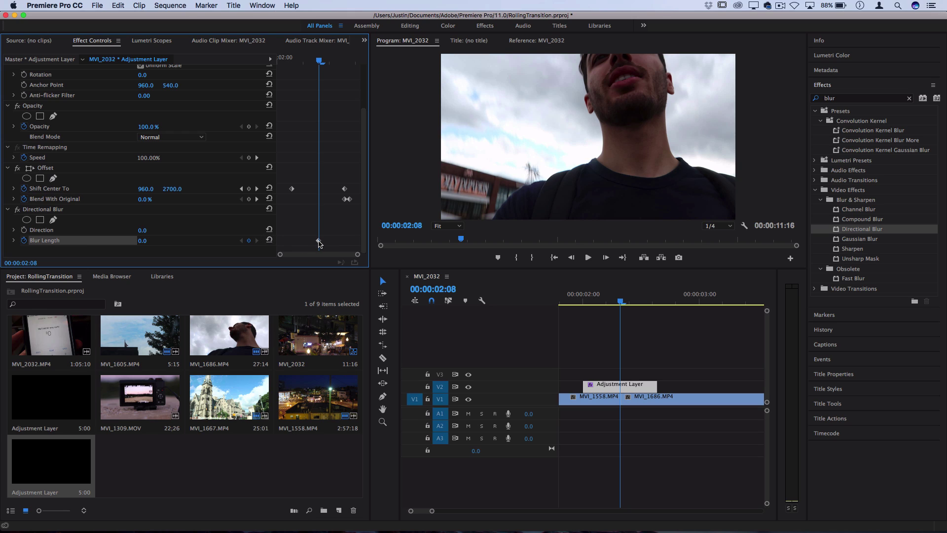
{"action": "left_click", "coordinate": [319, 241]}
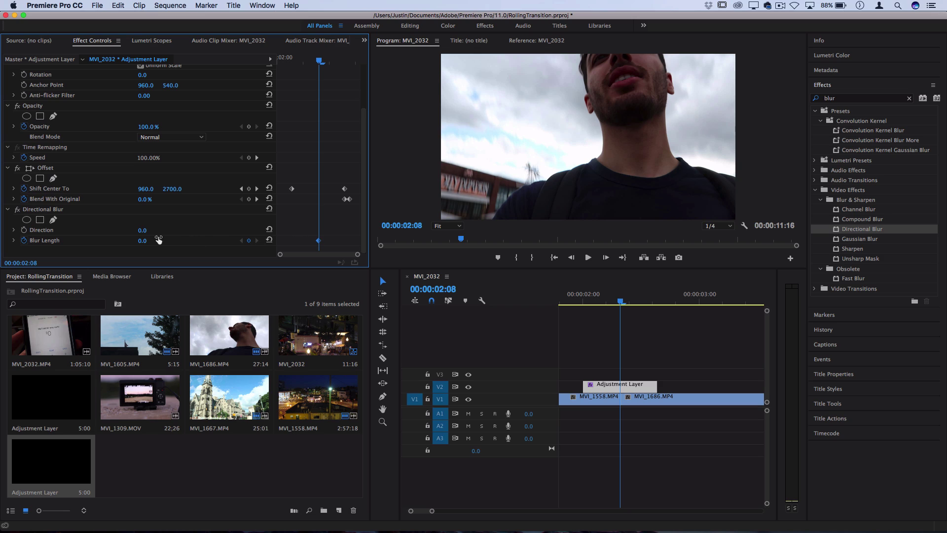
{"action": "left_click", "coordinate": [150, 239]}
{"action": "type", "text": "70"}
{"action": "key", "text": "Return"}
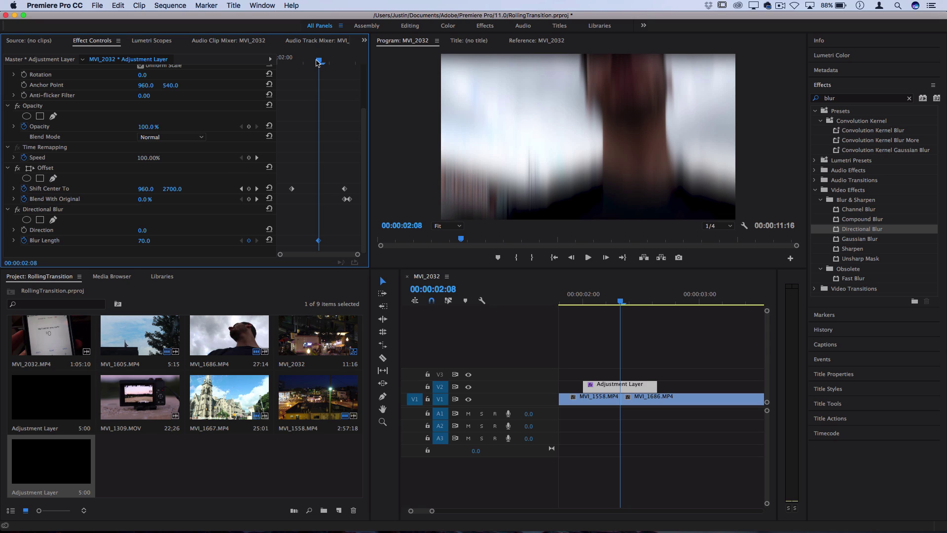
Keyframe Blur Length at 0 at both Shift Center To keyframes, 00:00:02:03 and 00:00:02:13
{"action": "left_click_drag", "start_coordinate": [319, 62], "coordinate": [292, 61]}
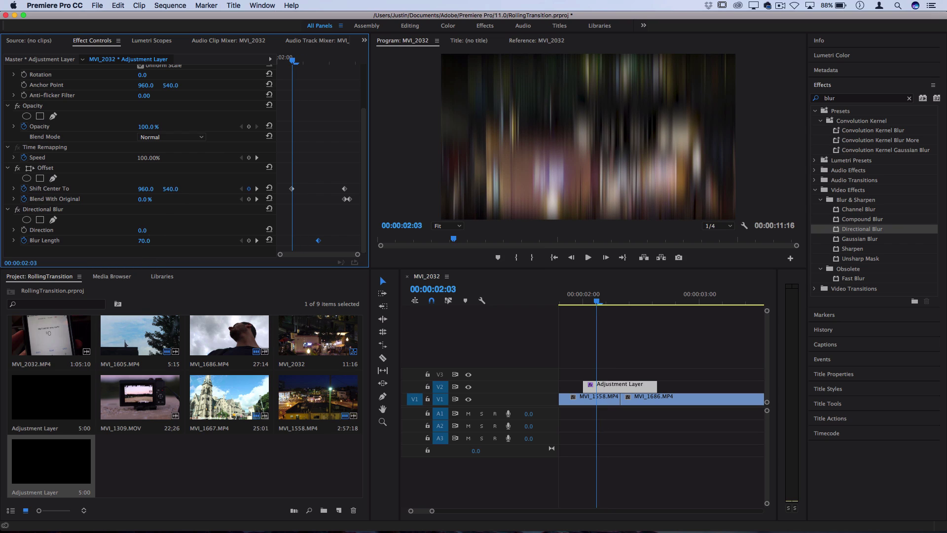
{"action": "left_click", "coordinate": [150, 240]}
{"action": "type", "text": "0"}
{"action": "key", "text": "Return"}
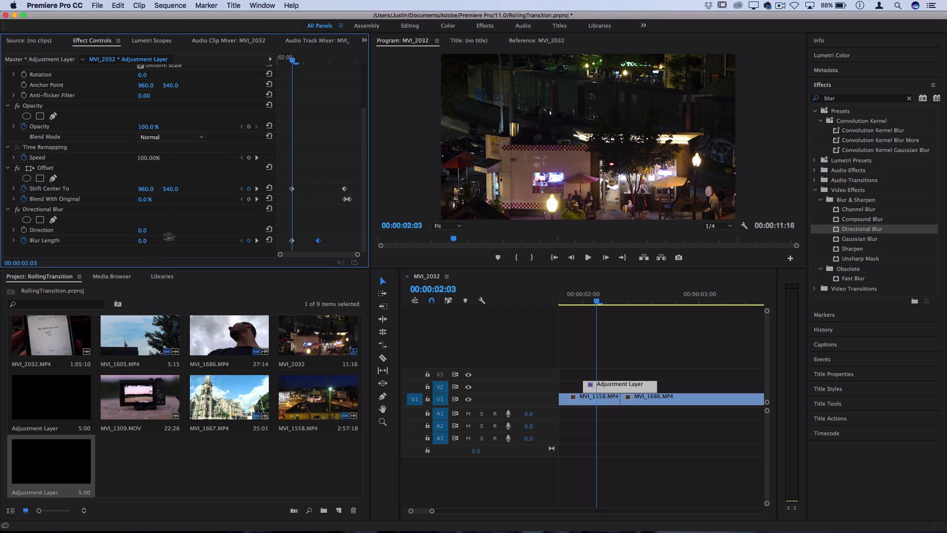
{"action": "left_click_drag", "start_coordinate": [294, 61], "coordinate": [346, 61]}
{"action": "left_click", "coordinate": [148, 241]}
{"action": "type", "text": "0"}
{"action": "key", "text": "Return"}
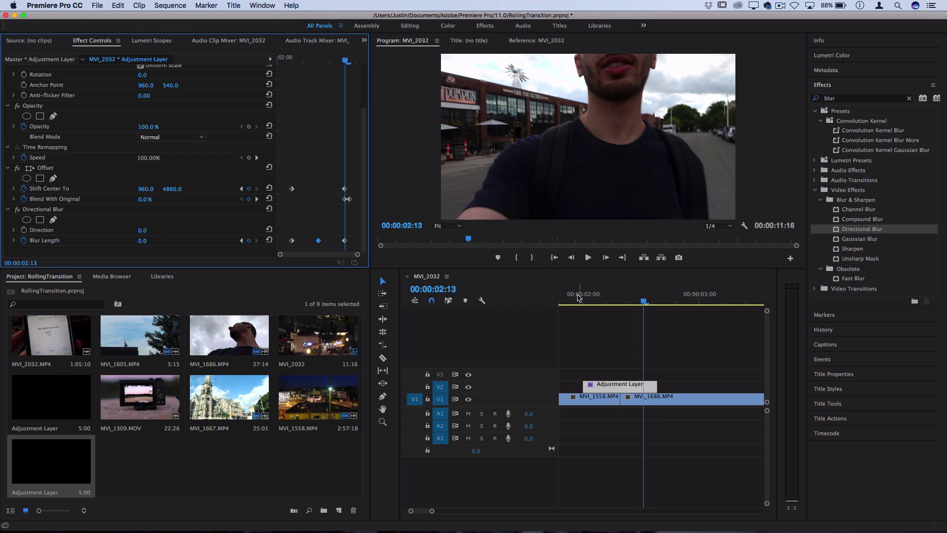
Play back the blurred rolling transition from just before the adjustment layer
{"action": "left_click", "coordinate": [572, 300]}
{"action": "key", "text": "space"}
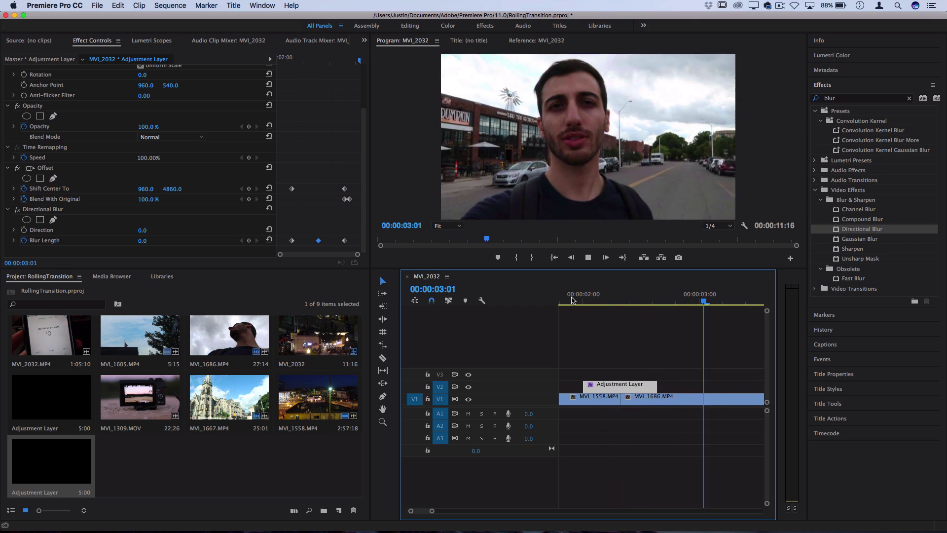
{"action": "key", "text": "space"}
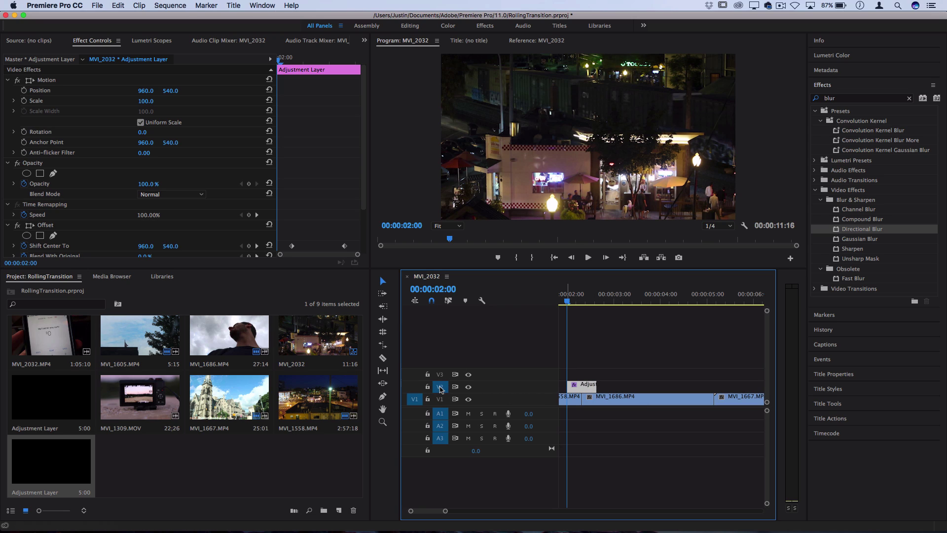
Paste a copy of the adjustment layer on V2 and position it over the cut between MVI_1686.MP4 and MVI_1667.MP4
{"action": "left_click", "coordinate": [701, 302]}
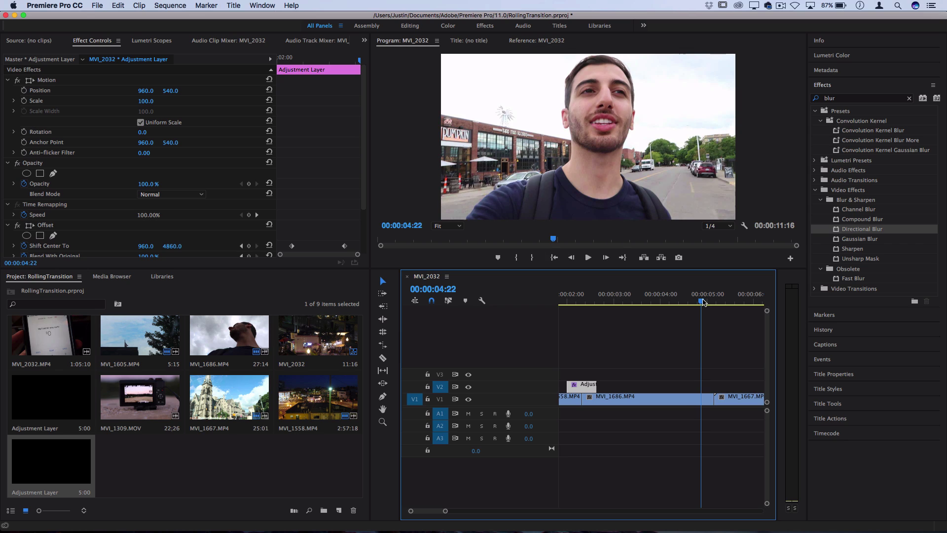
{"action": "key", "text": "super+v"}
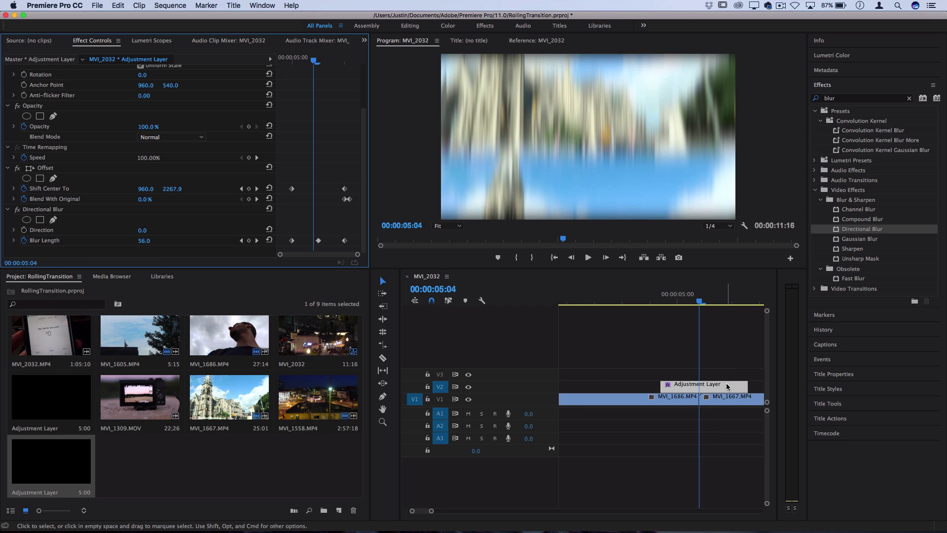
{"action": "left_click_drag", "start_coordinate": [728, 386], "coordinate": [720, 389]}
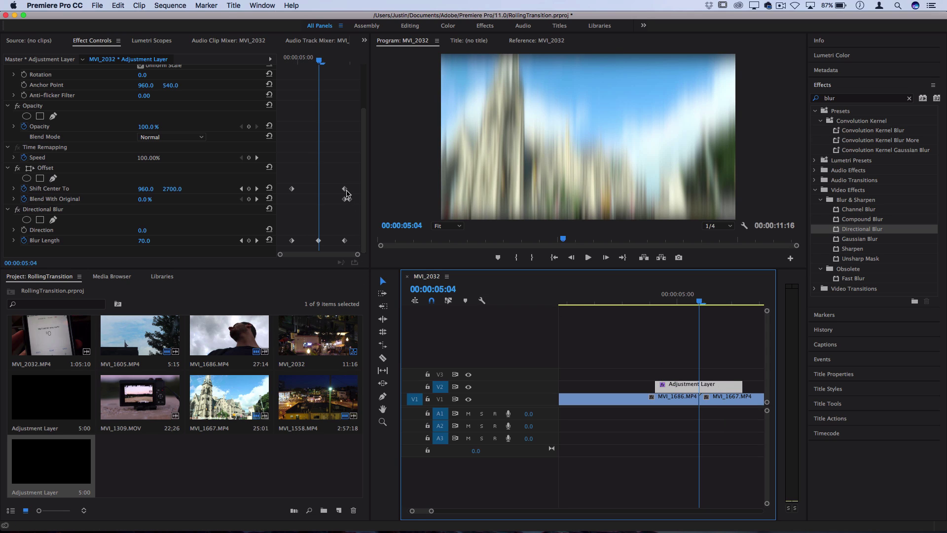
Reset the copied layer's last Shift Center To keyframe at 00:00:05:09 and set its horizontal value to 6720
{"action": "left_click", "coordinate": [345, 188]}
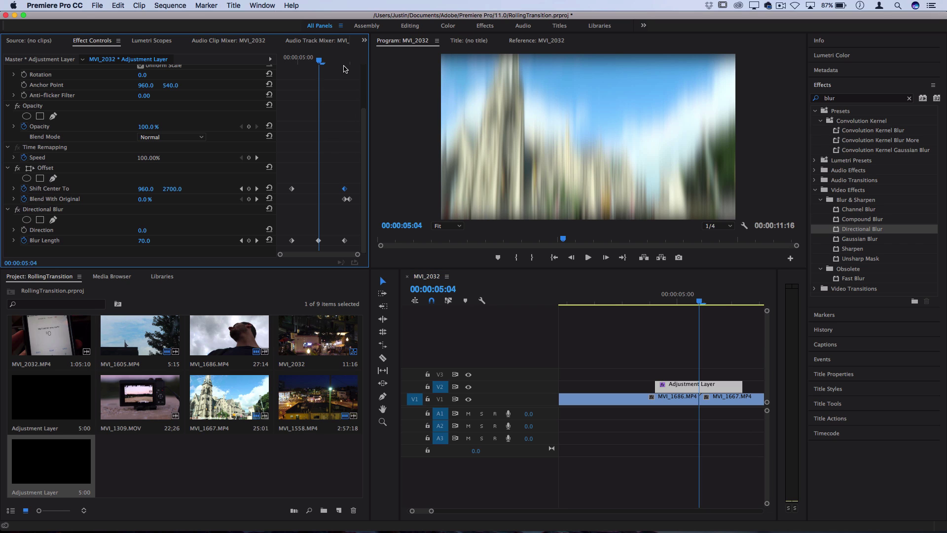
{"action": "left_click_drag", "start_coordinate": [342, 63], "coordinate": [347, 64]}
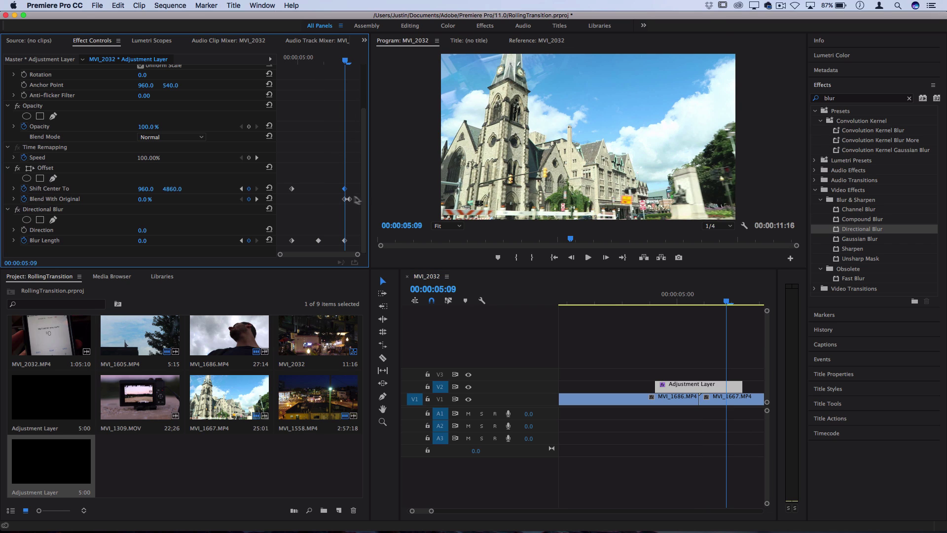
{"action": "left_click", "coordinate": [269, 189]}
{"action": "left_click_drag", "start_coordinate": [142, 192], "coordinate": [148, 189]}
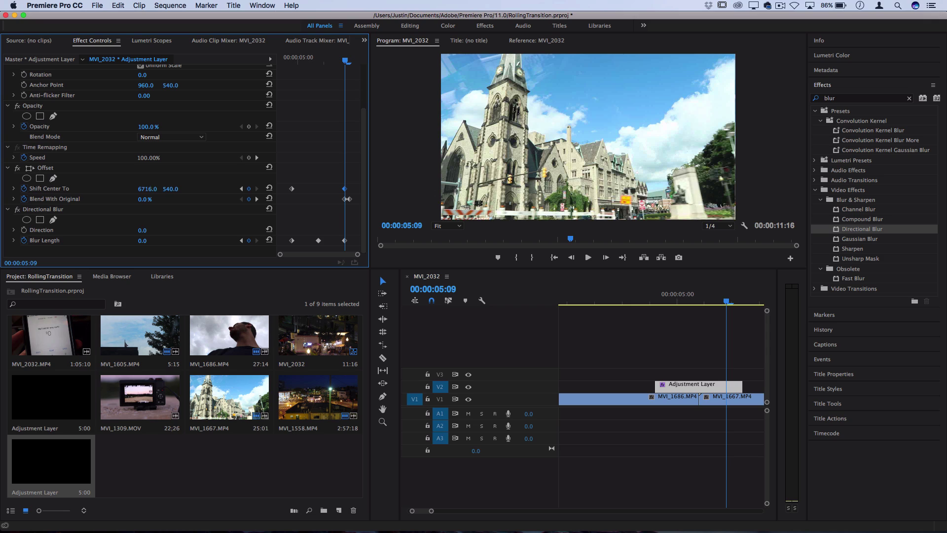
{"action": "left_click", "coordinate": [148, 188]}
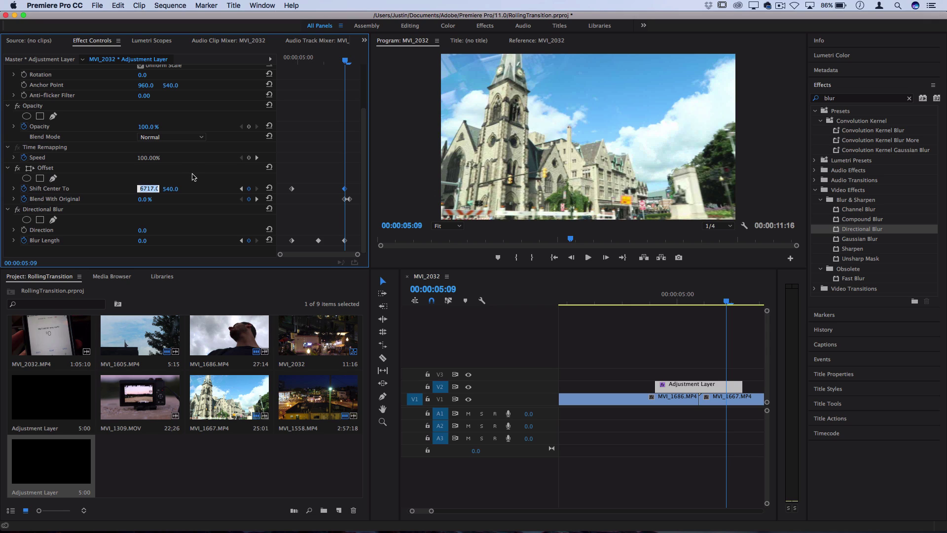
{"action": "left_click", "coordinate": [193, 177]}
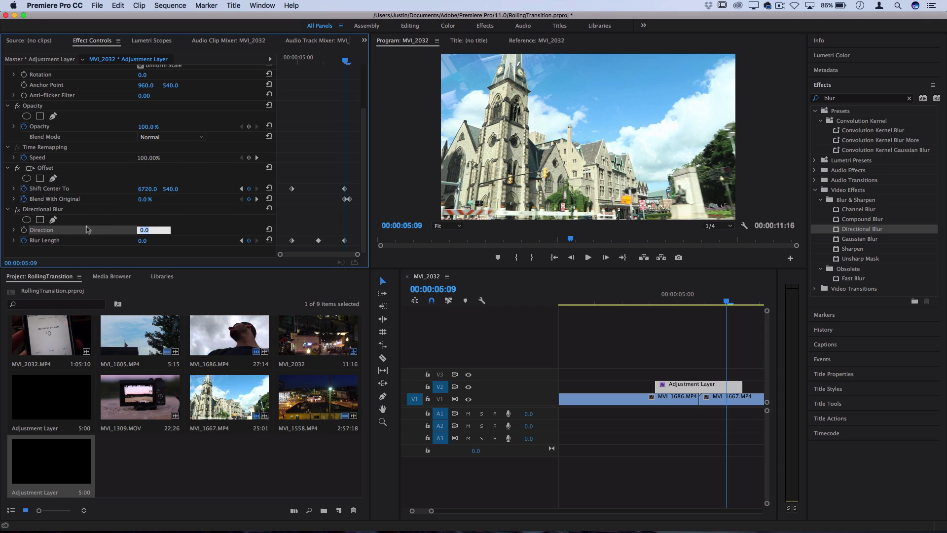
Set the Directional Blur's Direction to 90° on the copied adjustment layer
{"action": "left_click", "coordinate": [59, 231]}
{"action": "left_click", "coordinate": [143, 230]}
{"action": "type", "text": "90"}
{"action": "key", "text": "Return"}
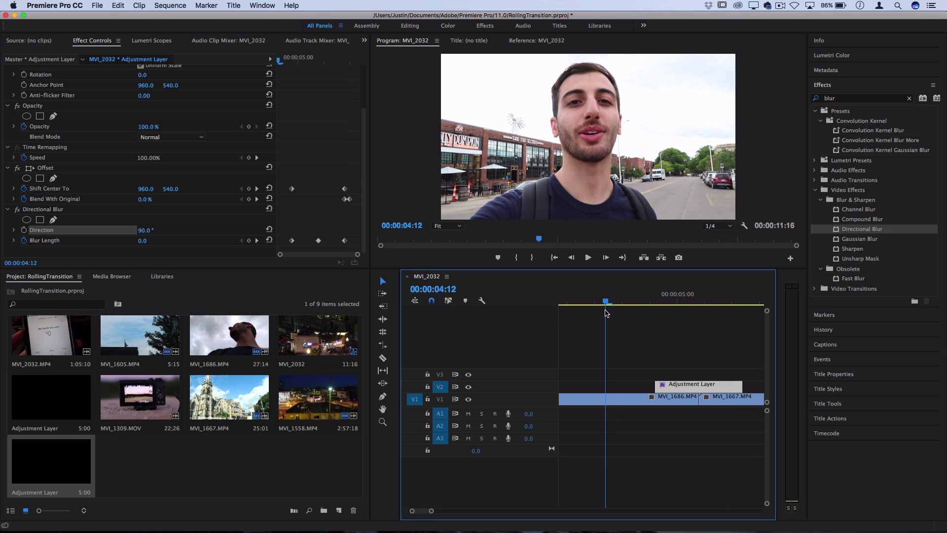